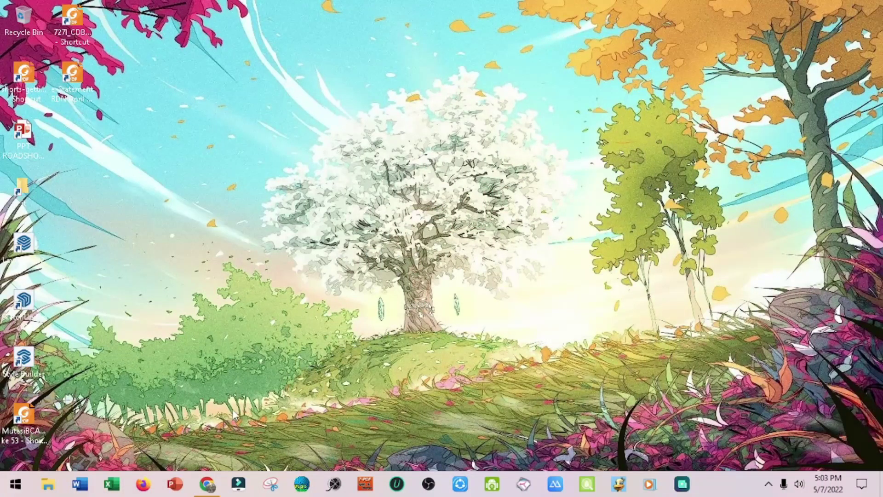
- Restore the Chrome window showing the YouTube channel's uploaded videos page
{"action": "left_click", "coordinate": [209, 482]}
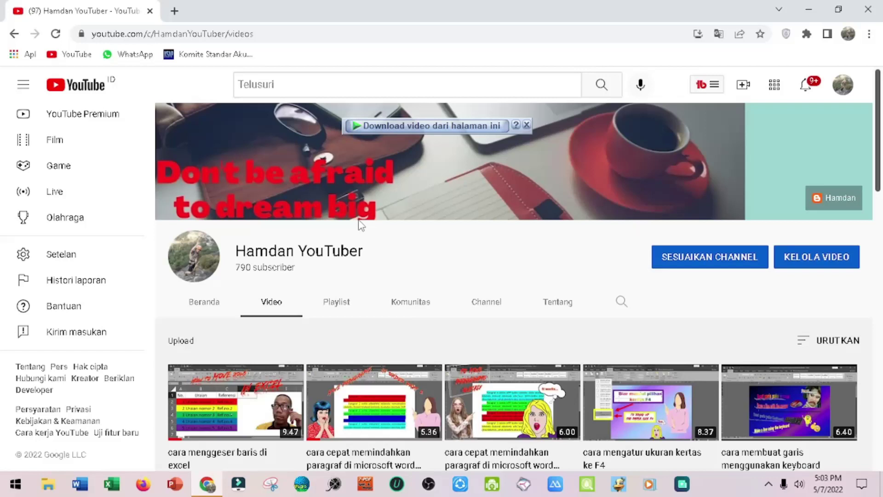
{"action": "left_click", "coordinate": [193, 257]}
- Switch to Excel and create a blank workbook, Book1
{"action": "left_click", "coordinate": [113, 483]}
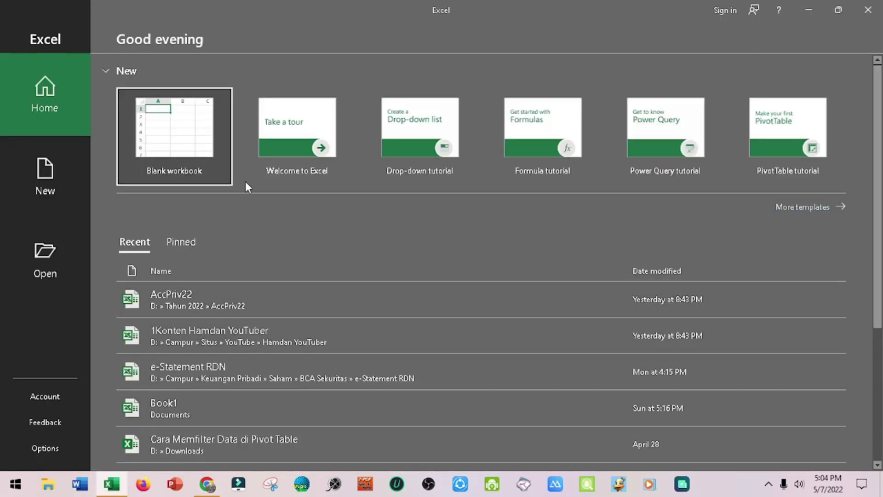
{"action": "left_click", "coordinate": [177, 139]}
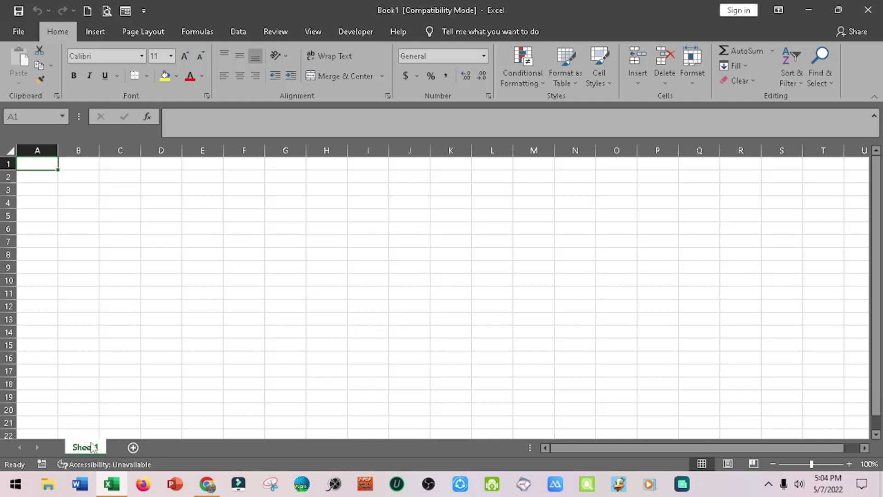
- Add four new worksheets, Sheet2 through Sheet5
{"action": "left_click", "coordinate": [133, 447]}
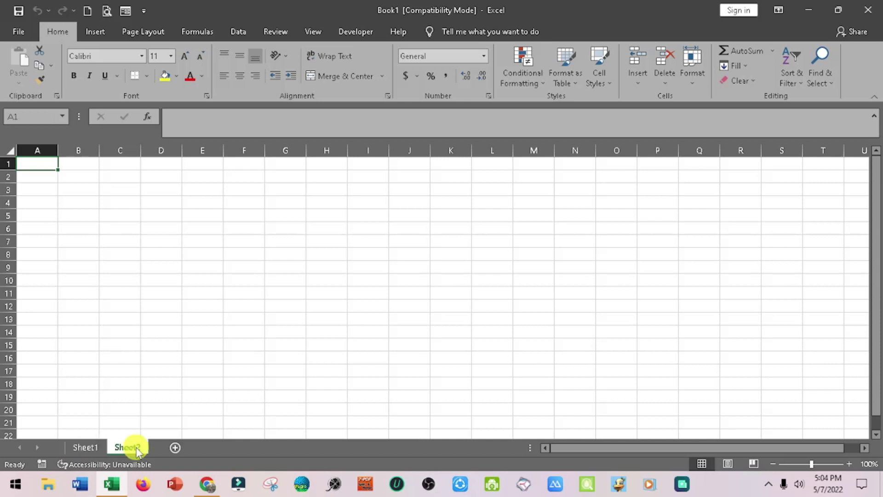
{"action": "left_click", "coordinate": [175, 447]}
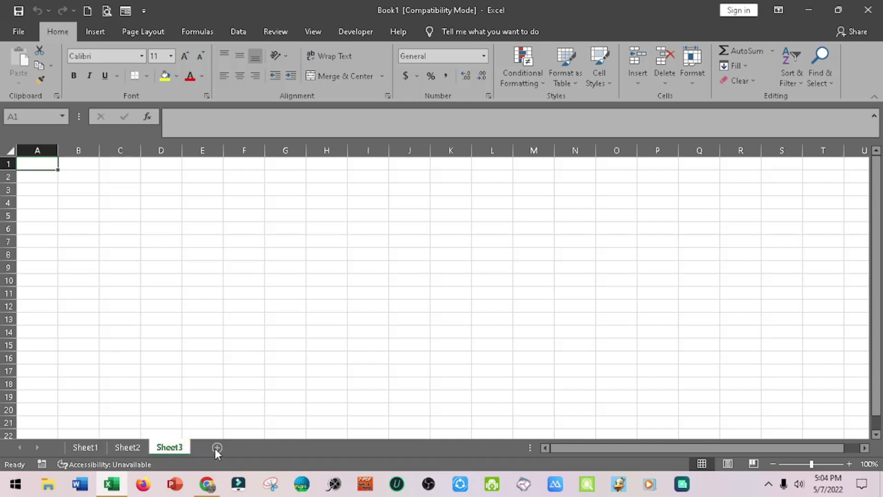
{"action": "left_click", "coordinate": [217, 448]}
{"action": "left_click", "coordinate": [258, 447]}
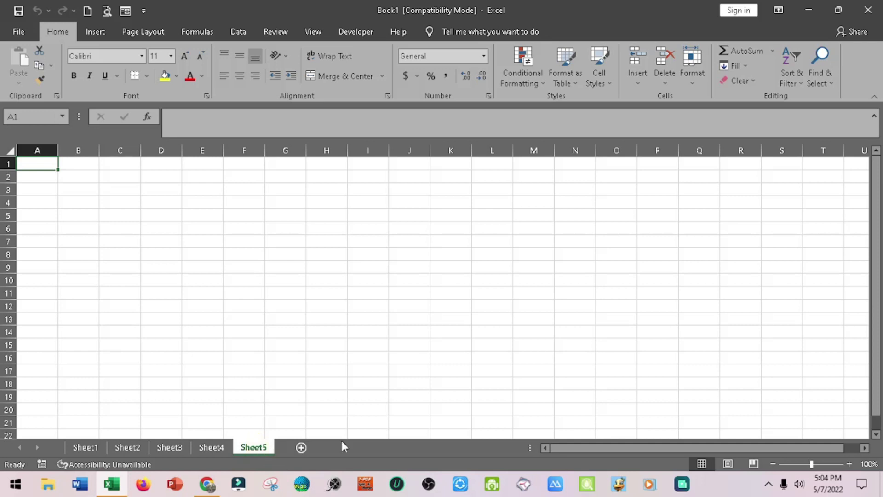
- Cycle through the sheet tabs and return to Sheet1
{"action": "left_click", "coordinate": [211, 447]}
{"action": "left_click", "coordinate": [169, 447]}
{"action": "left_click", "coordinate": [128, 447]}
{"action": "left_click", "coordinate": [82, 447]}
{"action": "left_click", "coordinate": [122, 446]}
{"action": "left_click", "coordinate": [171, 446]}
{"action": "left_click", "coordinate": [207, 447]}
{"action": "left_click", "coordinate": [253, 447]}
{"action": "left_click", "coordinate": [87, 447]}
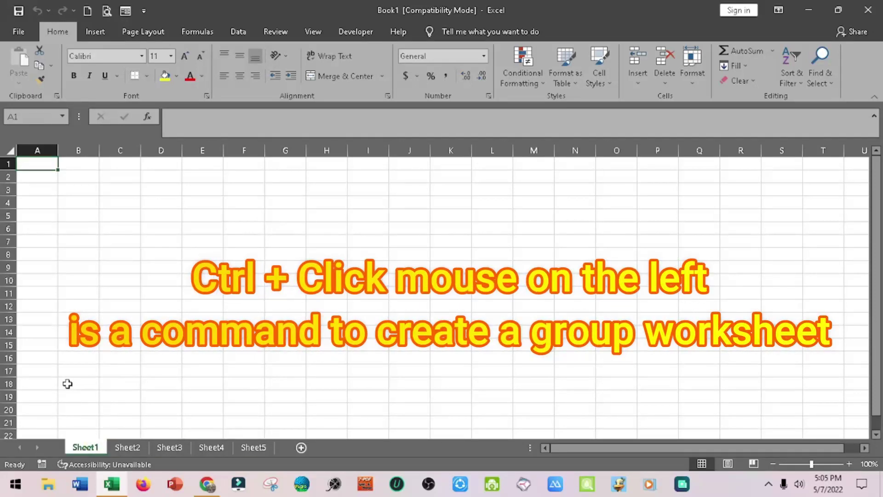
- Ctrl-select the Sheet2 to Sheet5 tabs with Sheet1 so the workbook shows [Group]
{"action": "left_click", "coordinate": [125, 449], "text": "ctrl"}
{"action": "left_click", "coordinate": [168, 448], "text": "ctrl"}
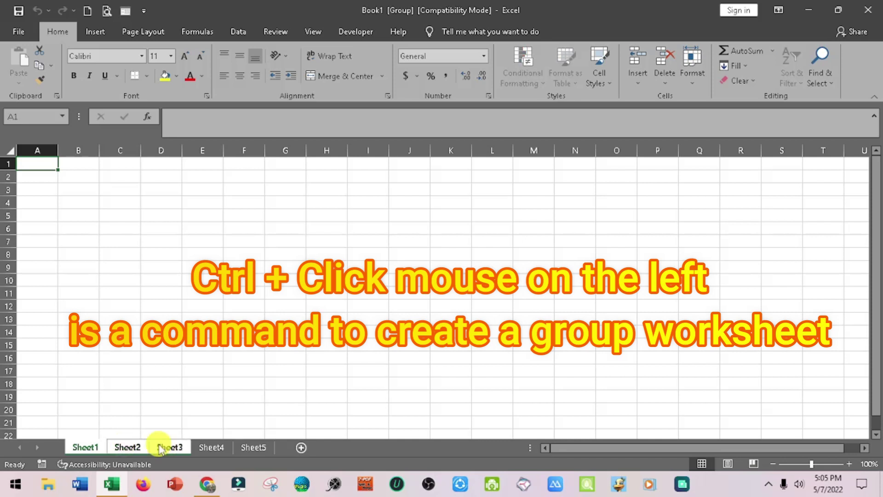
{"action": "left_click", "coordinate": [215, 448], "text": "ctrl"}
{"action": "left_click", "coordinate": [254, 447], "text": "ctrl"}
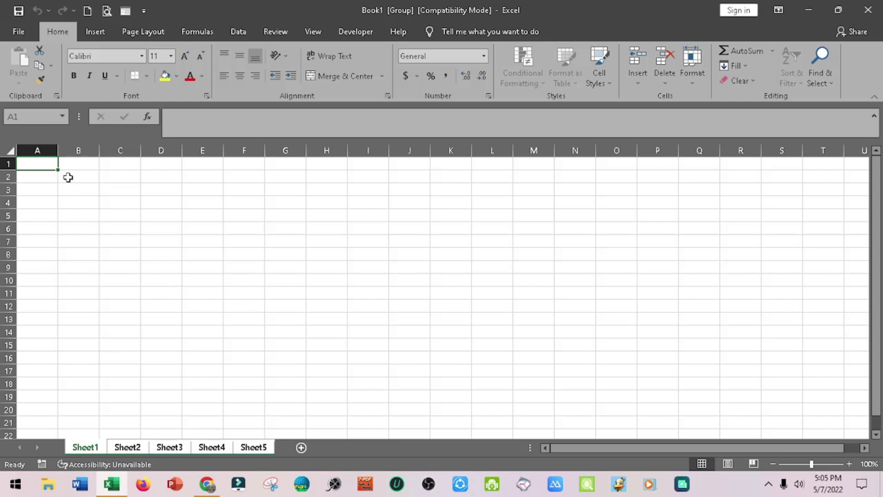
- Enter headers No,, Nama Barang, Jumlah Barang, Harga Satuan and Total Harga across A1:E1
{"action": "type", "text": "No,"}
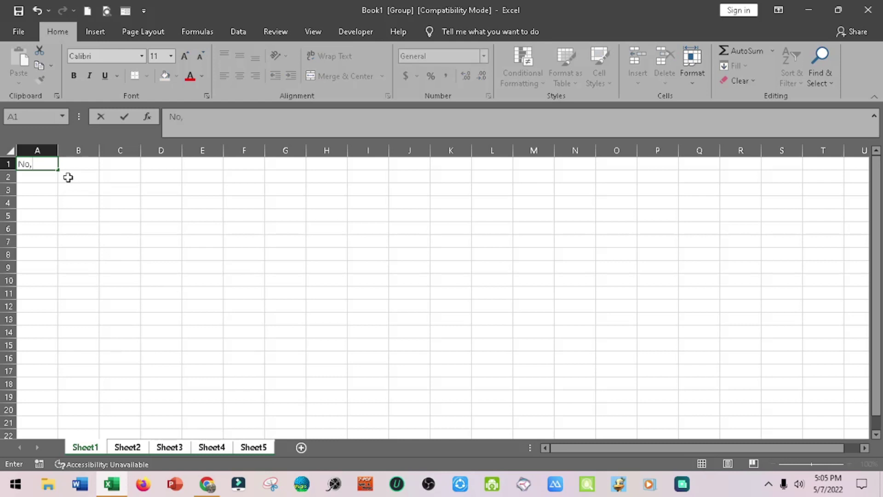
{"action": "key", "text": "Tab"}
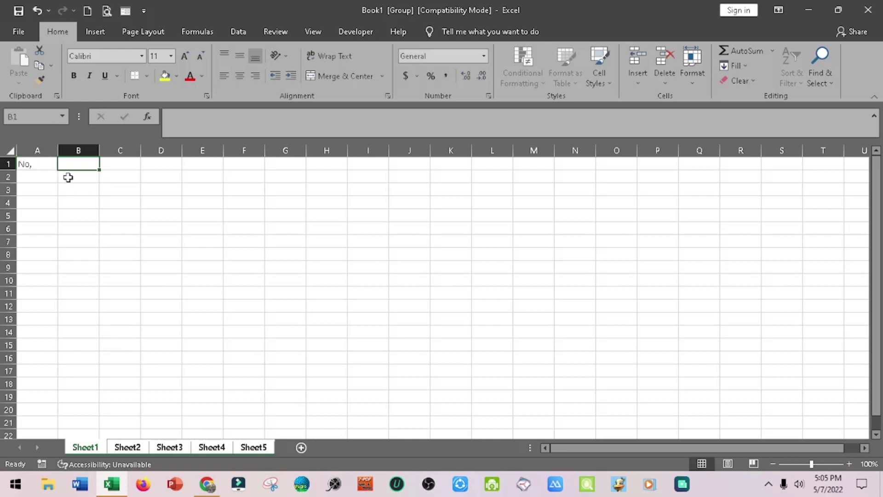
{"action": "type", "text": "Nama"}
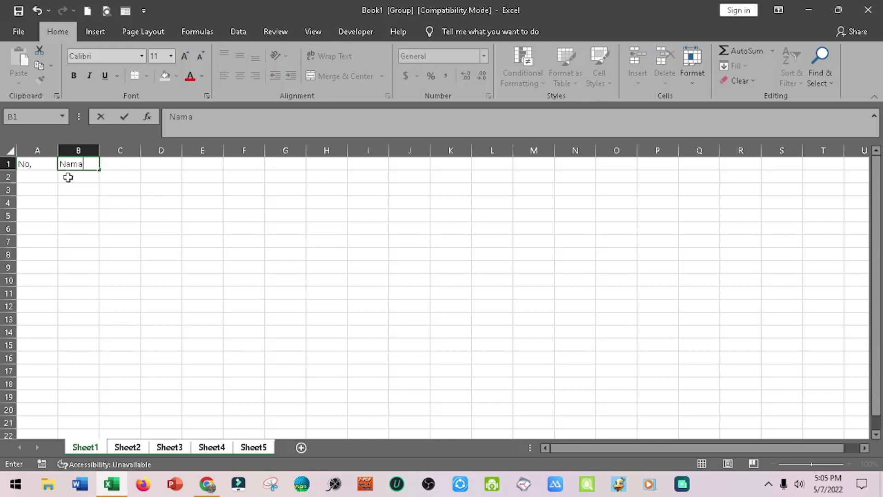
{"action": "type", "text": " Barang"}
{"action": "key", "text": "Tab"}
{"action": "type", "text": "Jumlah Barang"}
{"action": "key", "text": "Tab"}
{"action": "type", "text": "Harga Satuan"}
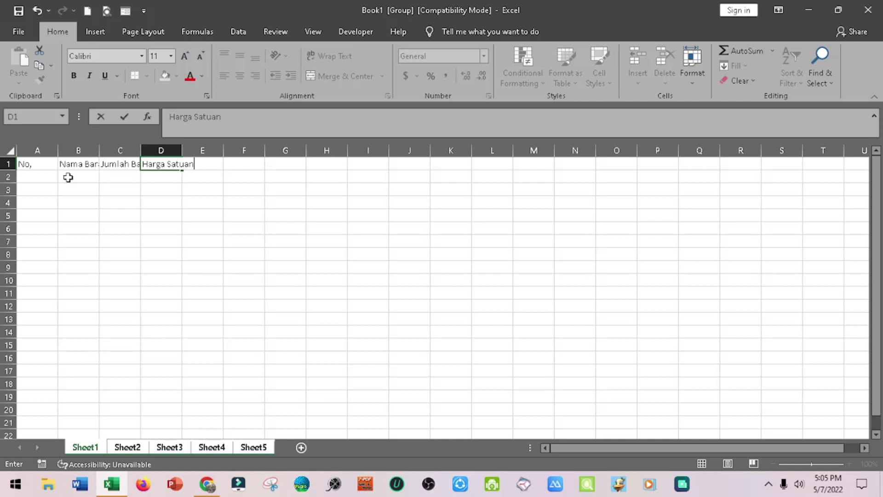
{"action": "key", "text": "Tab"}
{"action": "type", "text": "Total "}
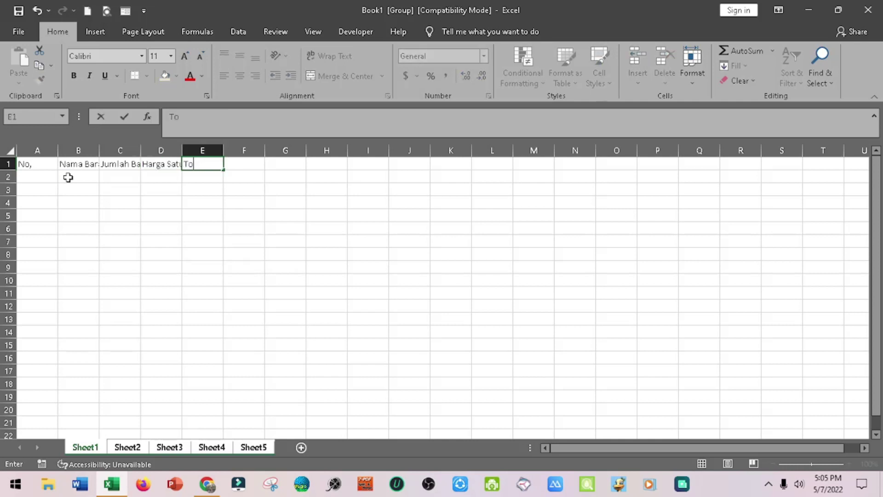
{"action": "type", "text": "Harga"}
{"action": "key", "text": "Return"}
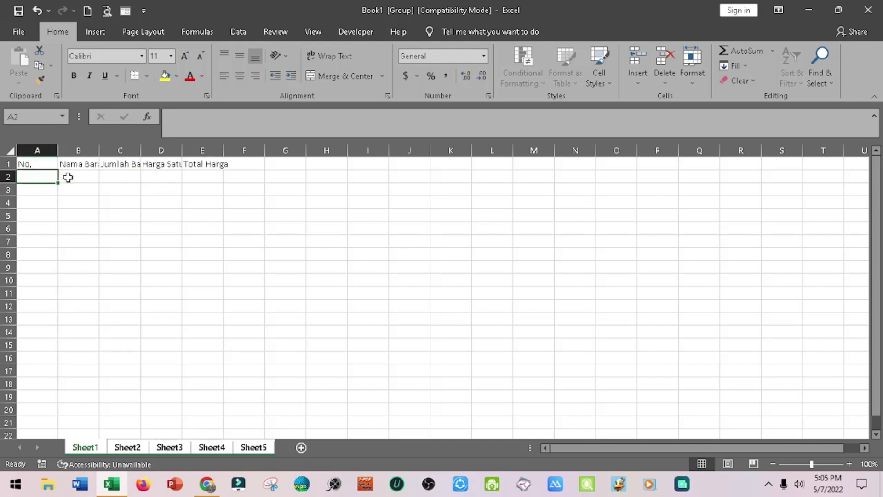
- Enter 1 in A2 and 2 in A3, undoing and redoing the second entry
{"action": "type", "text": "1"}
{"action": "key", "text": "Return"}
{"action": "type", "text": "2"}
{"action": "key", "text": "Return"}
{"action": "key", "text": "Up"}
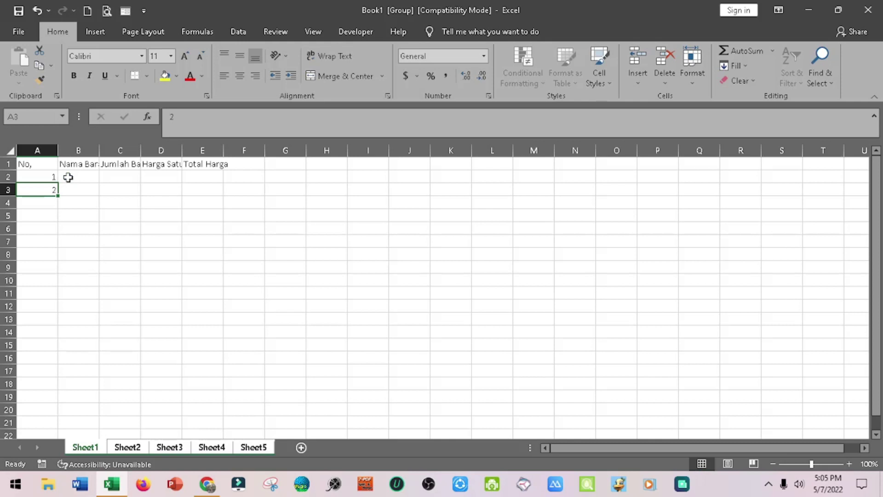
{"action": "key", "text": "Up"}
{"action": "key", "text": "ctrl+z"}
{"action": "key", "text": "ctrl+z"}
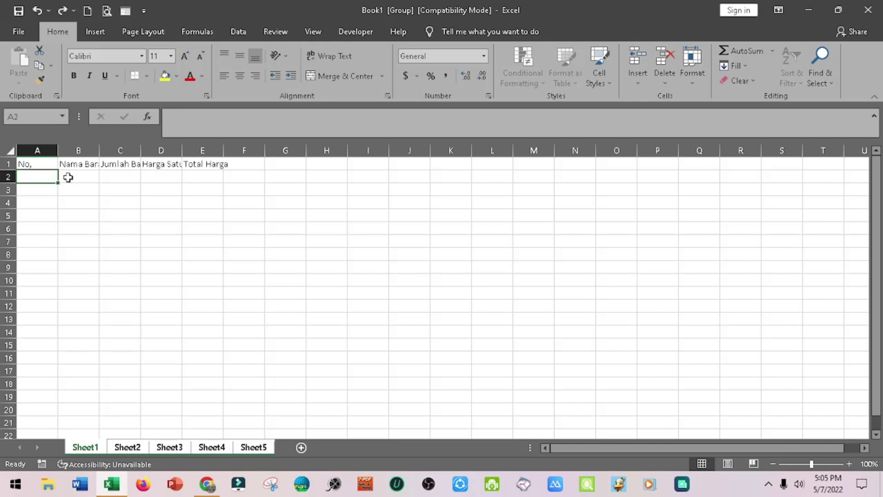
{"action": "key", "text": "ctrl+y"}
{"action": "key", "text": "ctrl+y"}
{"action": "key", "text": "Up"}
{"action": "key", "text": "Down"}
{"action": "key", "text": "Down"}
- Type 3, 4 and 5 into A4:A6, then clear those three cells again
{"action": "type", "text": "3"}
{"action": "key", "text": "Return"}
{"action": "type", "text": "4"}
{"action": "key", "text": "Return"}
{"action": "type", "text": "5"}
{"action": "key", "text": "Return"}
{"action": "key", "text": "Up"}
{"action": "key", "text": "Up"}
{"action": "key", "text": "Up"}
{"action": "key", "text": "Up"}
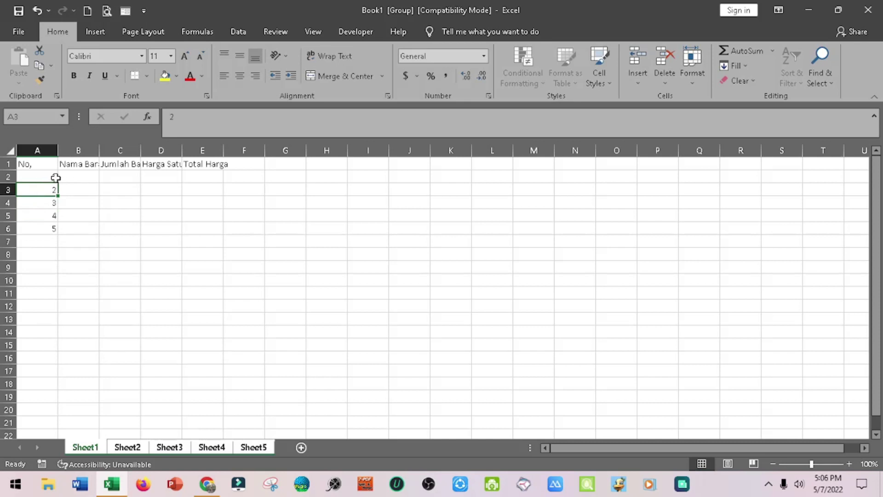
{"action": "key", "text": "Up"}
{"action": "key", "text": "Down"}
{"action": "key", "text": "Down"}
{"action": "key", "text": "shift+Down"}
{"action": "key", "text": "shift+Down"}
{"action": "key", "text": "Delete"}
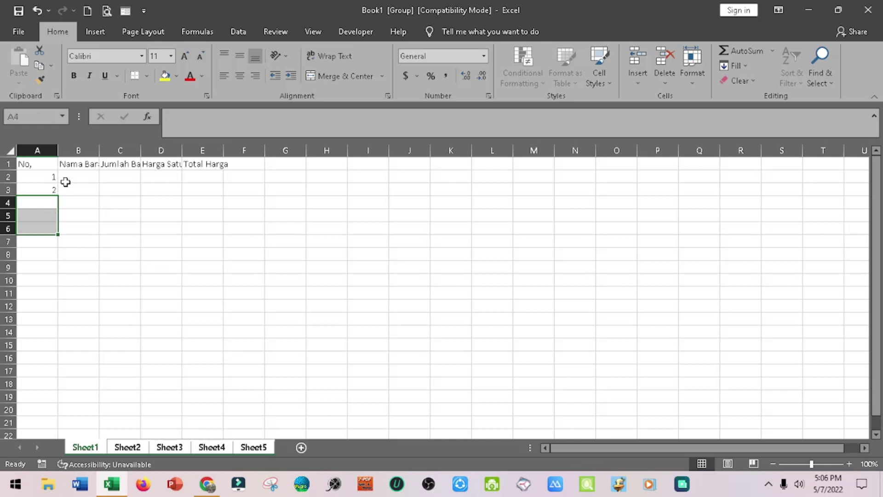
- Fill the 1, 2 series far down column A, then undo the overlong fill
{"action": "left_click_drag", "start_coordinate": [41, 179], "coordinate": [45, 189]}
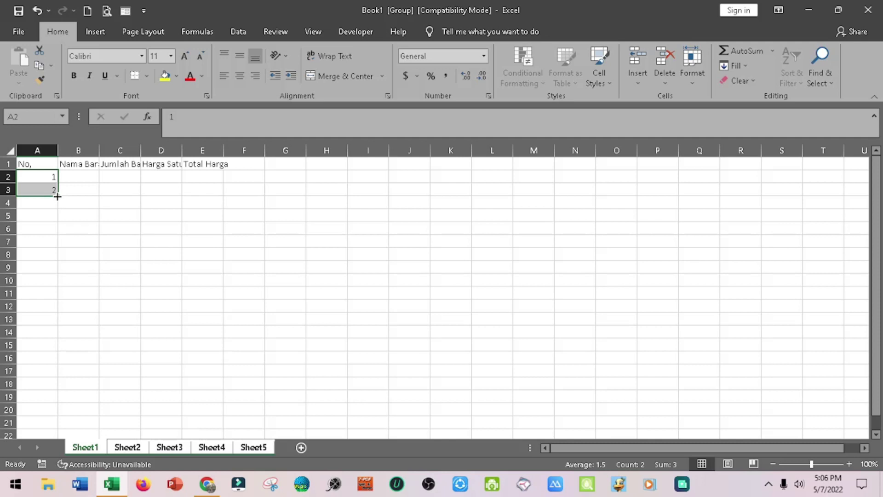
{"action": "mouse_move", "coordinate": [57, 197]}
{"action": "left_mouse_down"}
{"action": "mouse_move", "coordinate": [63, 369]}
{"action": "mouse_move", "coordinate": [45, 491]}
{"action": "left_mouse_up"}
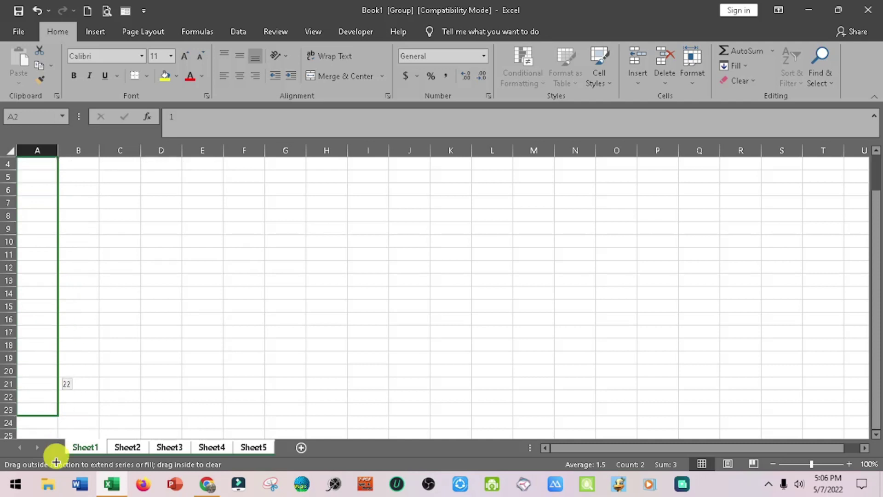
{"action": "left_click_drag", "start_coordinate": [46, 491], "coordinate": [36, 386]}
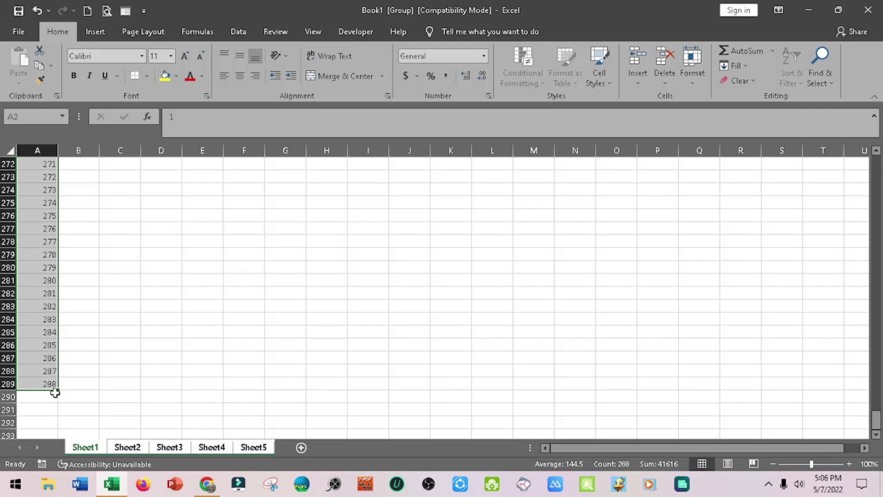
{"action": "left_click", "coordinate": [37, 11]}
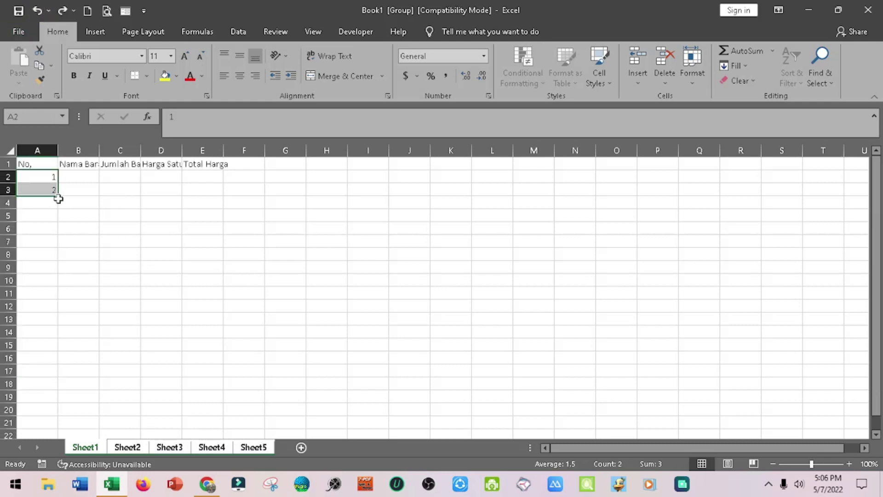
- Refill the numbering so the data rows read 1 through 4
{"action": "left_click_drag", "start_coordinate": [59, 198], "coordinate": [63, 235]}
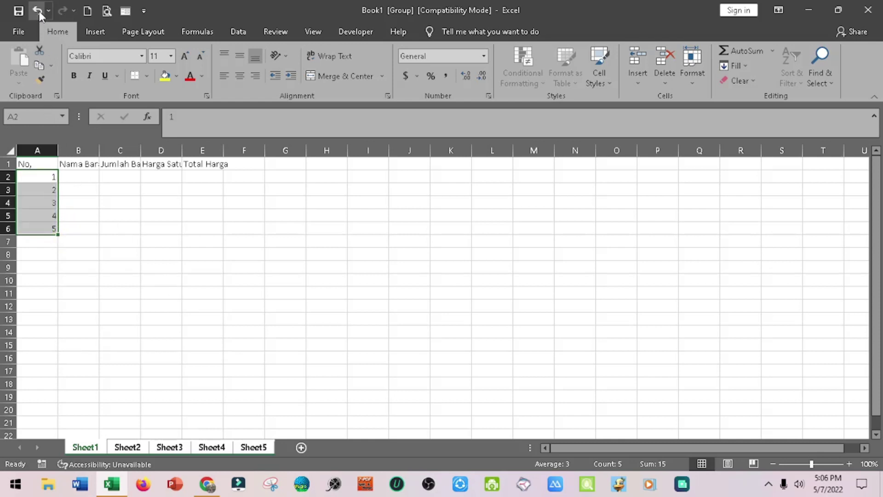
{"action": "left_click", "coordinate": [52, 228]}
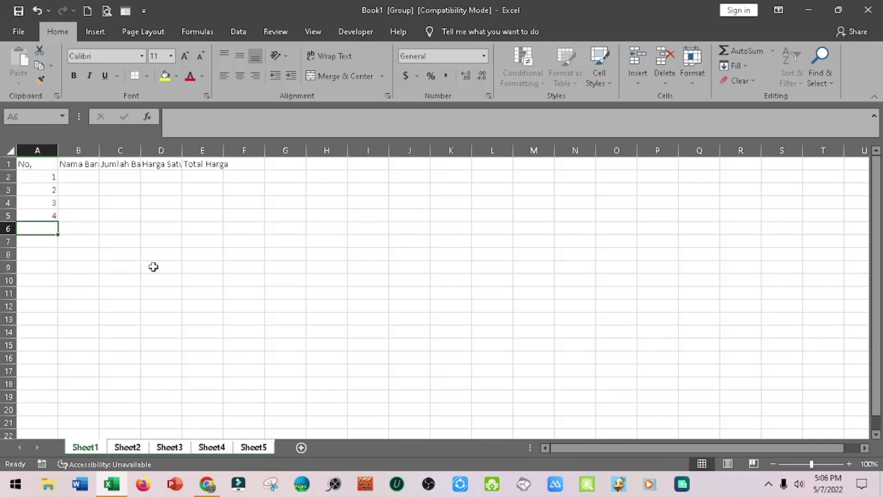
{"action": "key", "text": "Right"}
{"action": "key", "text": "Up"}
{"action": "key", "text": "Up"}
{"action": "key", "text": "Up"}
{"action": "key", "text": "Up"}
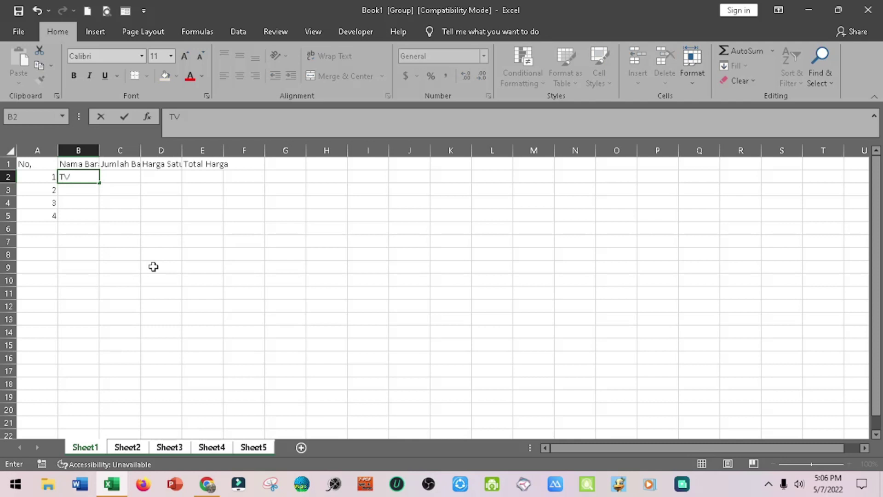
- Enter item names TV, AC, Laptop and Handphone in B2:B5
{"action": "key", "text": "Return"}
{"action": "type", "text": "AC"}
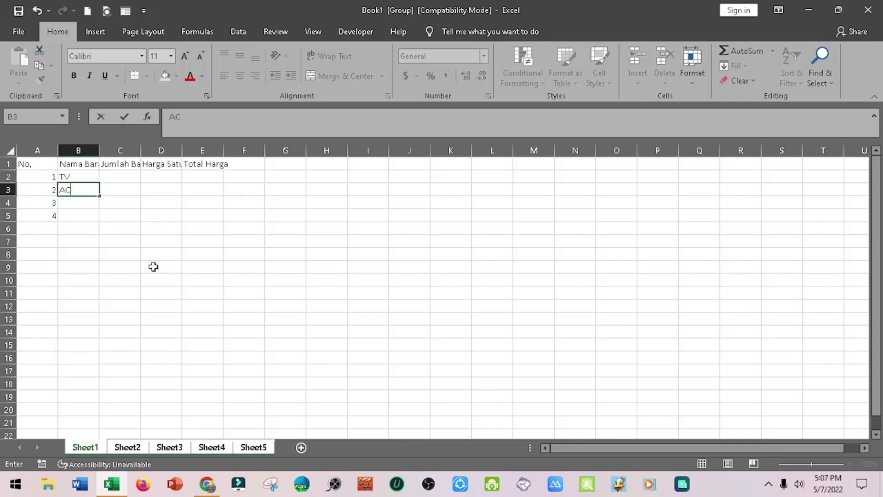
{"action": "key", "text": "Return"}
{"action": "type", "text": "Laptop"}
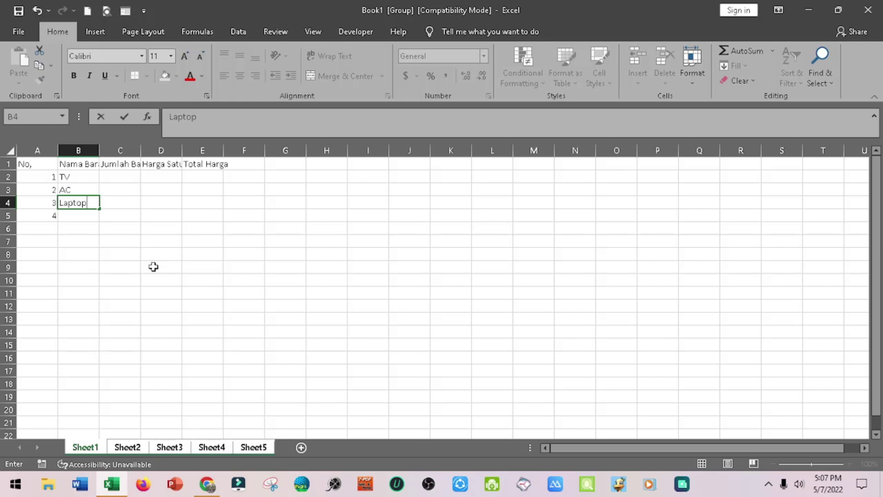
{"action": "key", "text": "Return"}
{"action": "type", "text": "Handpho"}
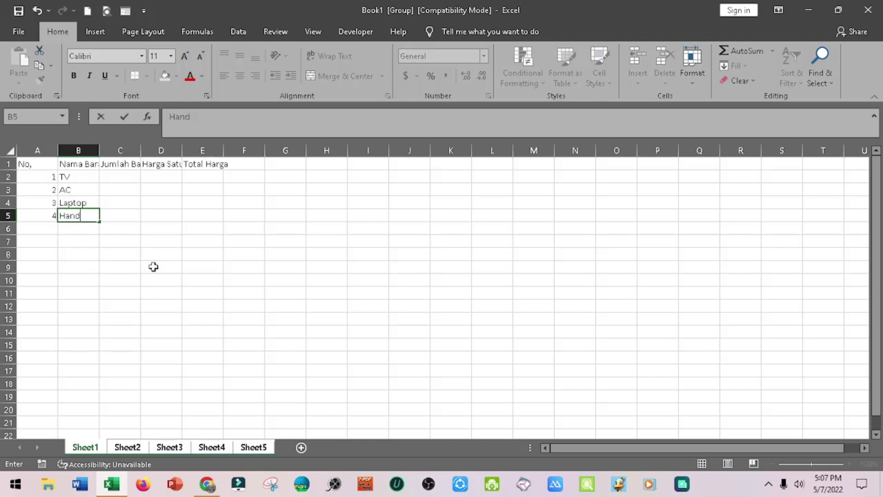
{"action": "type", "text": "ne"}
{"action": "key", "text": "Tab"}
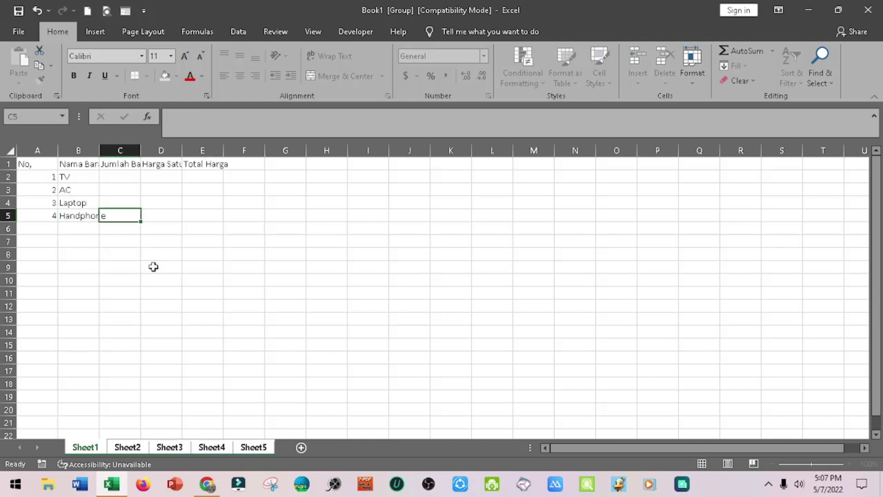
{"action": "key", "text": "Up"}
{"action": "key", "text": "Up"}
- Enter quantities 2, 3, 4 and 5 in C2:C5
{"action": "key", "text": "Up"}
{"action": "key", "text": "Up"}
{"action": "key", "text": "Down"}
{"action": "type", "text": "2"}
{"action": "key", "text": "Return"}
{"action": "type", "text": "3"}
{"action": "key", "text": "Return"}
{"action": "type", "text": "4"}
{"action": "key", "text": "Return"}
{"action": "type", "text": "5"}
- Enter unit prices 5000000, 5000000, 20000000 and 5000000 in D2:D5
{"action": "key", "text": "Return"}
{"action": "key", "text": "Up"}
{"action": "key", "text": "Up"}
{"action": "key", "text": "Up"}
{"action": "key", "text": "Up"}
{"action": "key", "text": "Right"}
{"action": "type", "text": "5000000"}
{"action": "key", "text": "Return"}
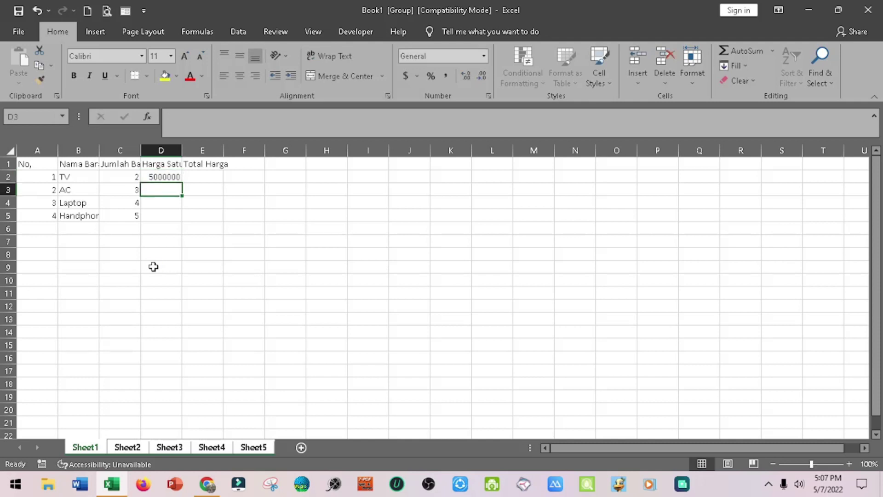
{"action": "type", "text": "5000000"}
{"action": "key", "text": "Return"}
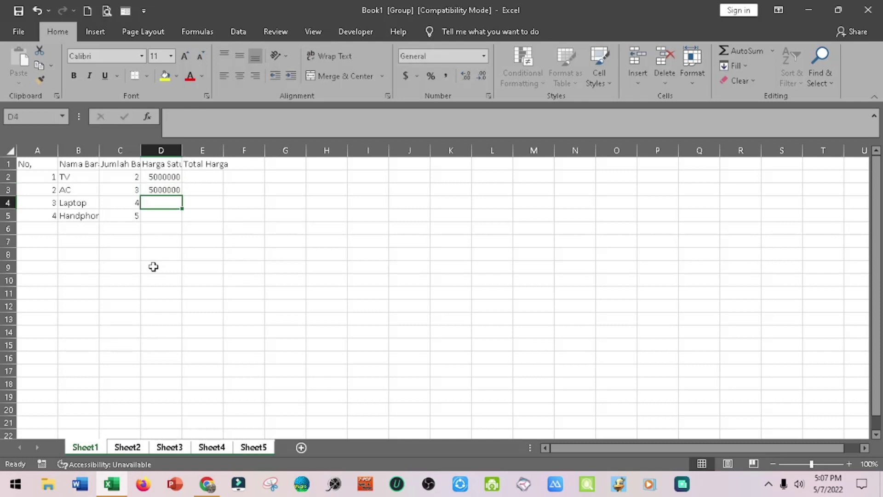
{"action": "type", "text": "20000000"}
{"action": "key", "text": "Return"}
{"action": "type", "text": "500000"}
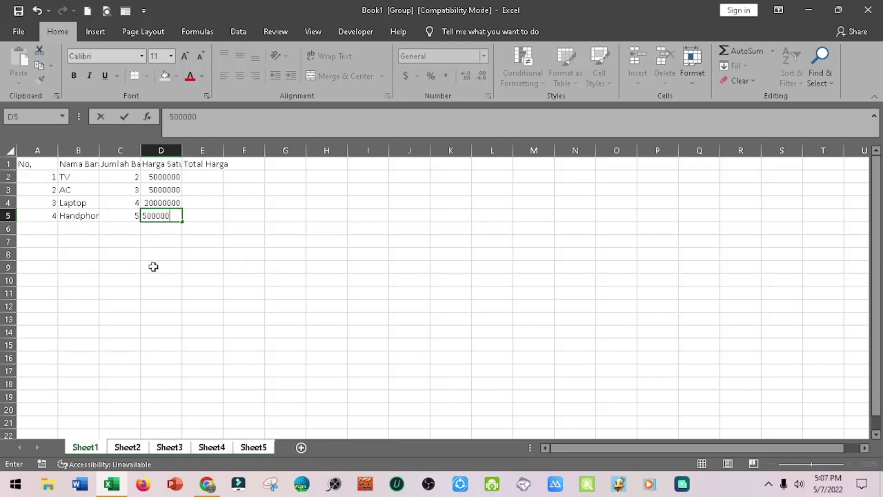
{"action": "type", "text": "0"}
{"action": "key", "text": "Return"}
- Enter =C2*D2 in E2 and fill it down to E5
{"action": "key", "text": "Up"}
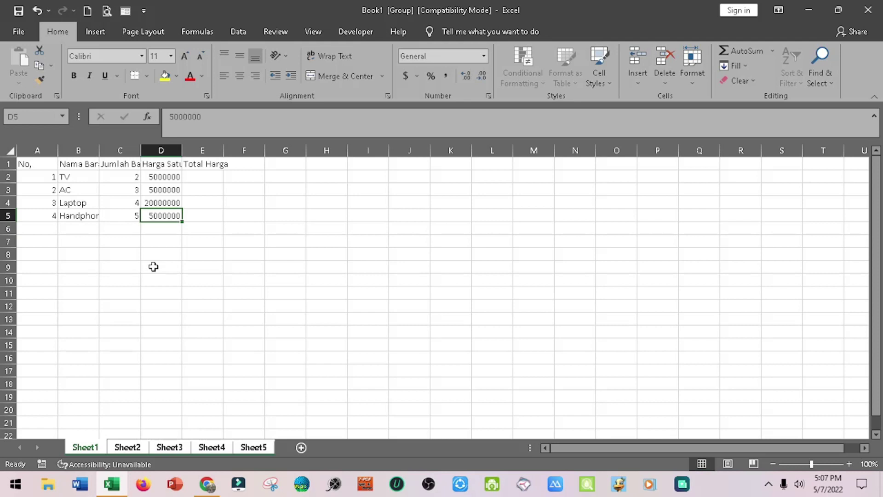
{"action": "left_click", "coordinate": [197, 176]}
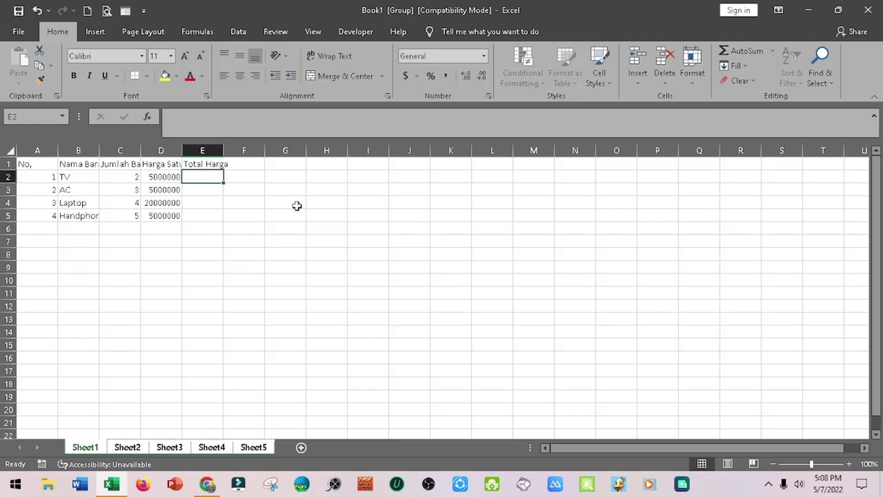
{"action": "type", "text": "="}
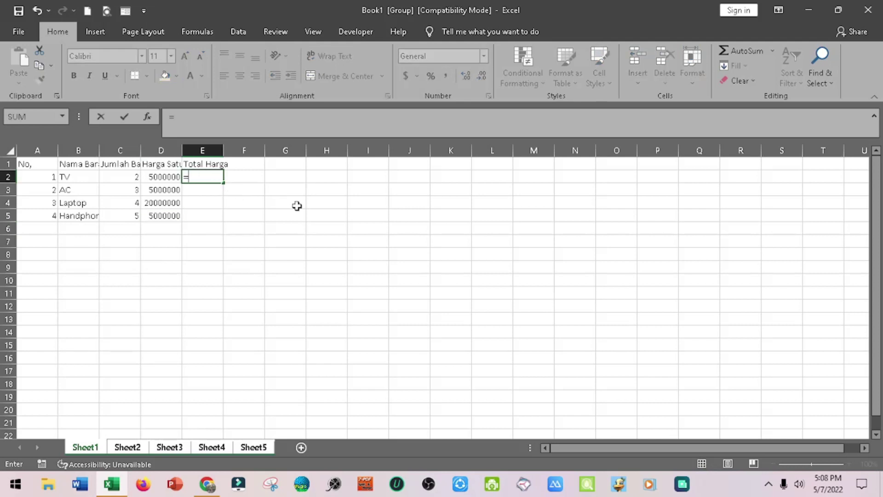
{"action": "key", "text": "Left"}
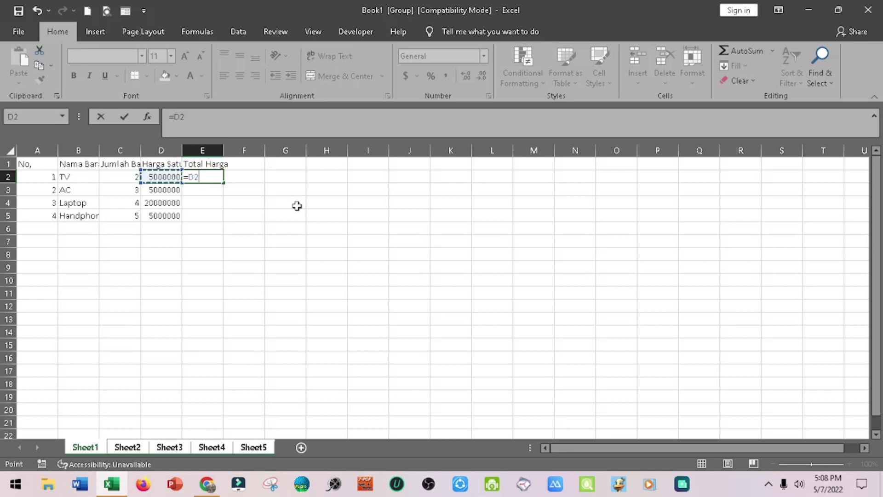
{"action": "key", "text": "Left"}
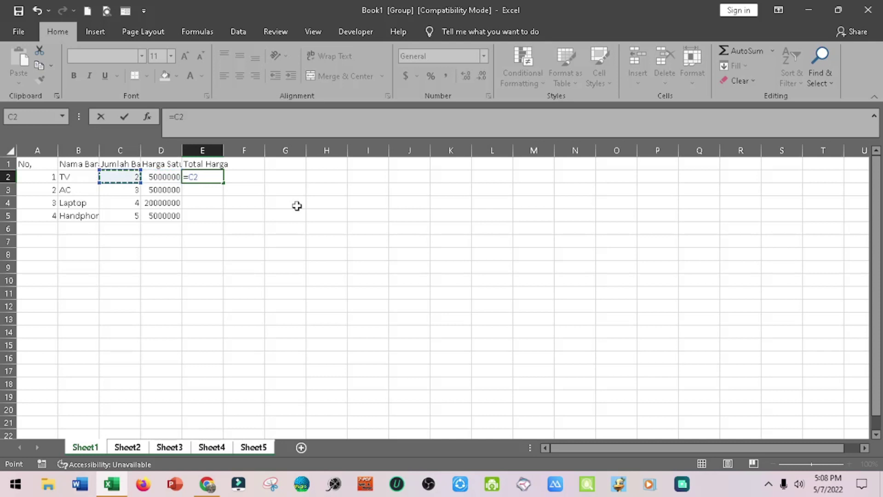
{"action": "type", "text": "*"}
{"action": "key", "text": "Left"}
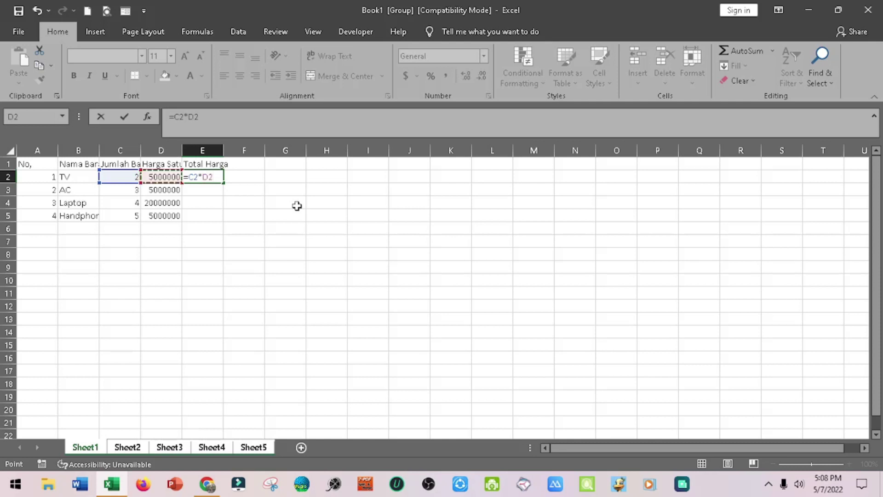
{"action": "key", "text": "ctrl+Return"}
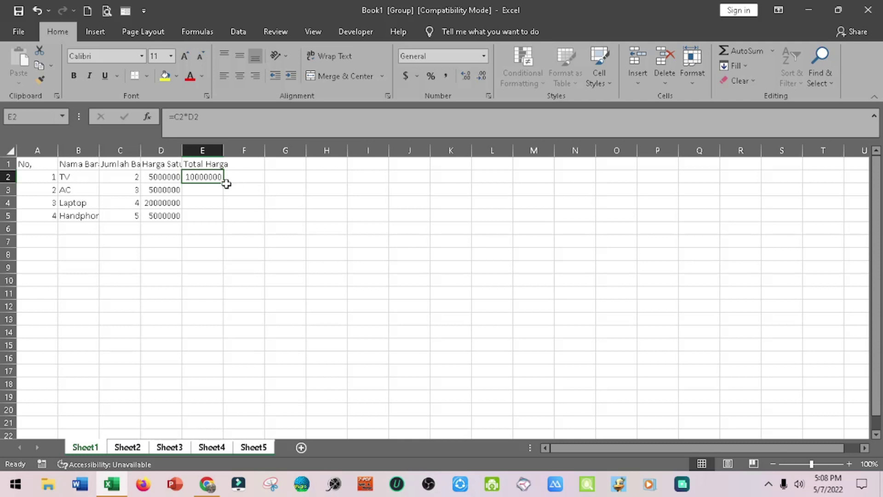
{"action": "left_click_drag", "start_coordinate": [226, 184], "coordinate": [229, 228]}
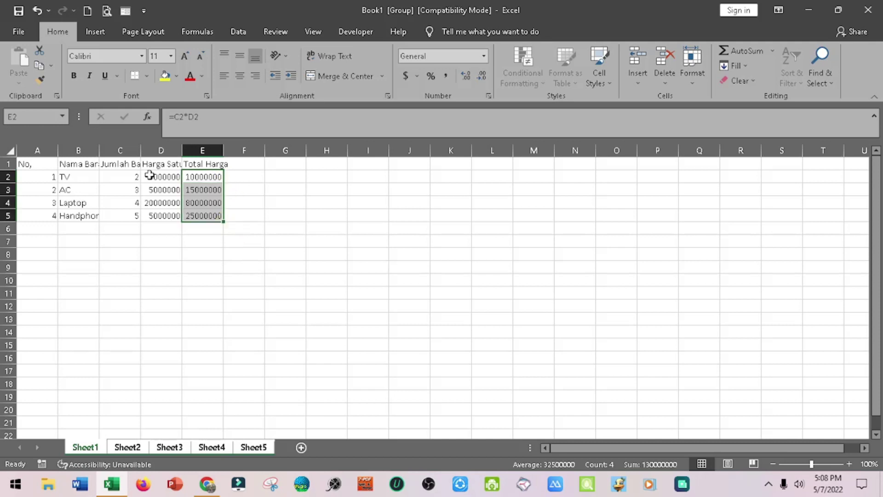
- Apply Comma Style to the prices and totals in D2:E5 and adjust their decimal places
{"action": "mouse_move", "coordinate": [152, 175]}
{"action": "left_mouse_down"}
{"action": "mouse_move", "coordinate": [195, 180]}
{"action": "mouse_move", "coordinate": [210, 215]}
{"action": "left_mouse_up"}
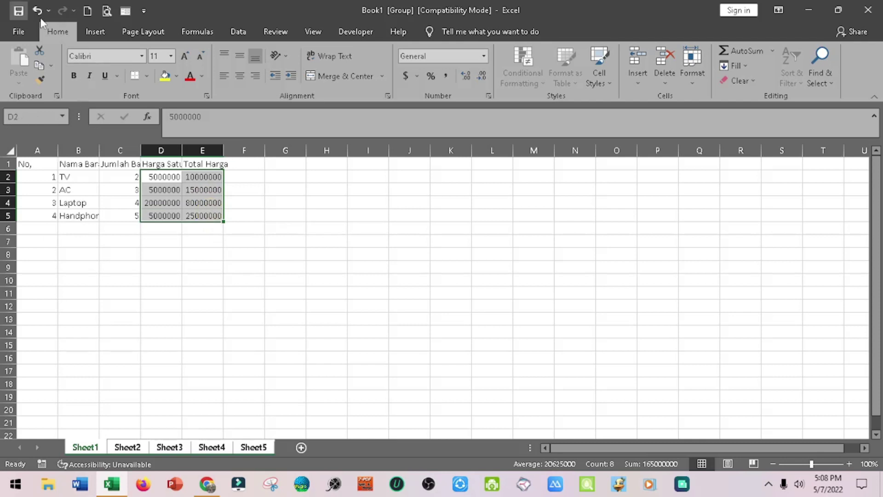
{"action": "left_click", "coordinate": [448, 75]}
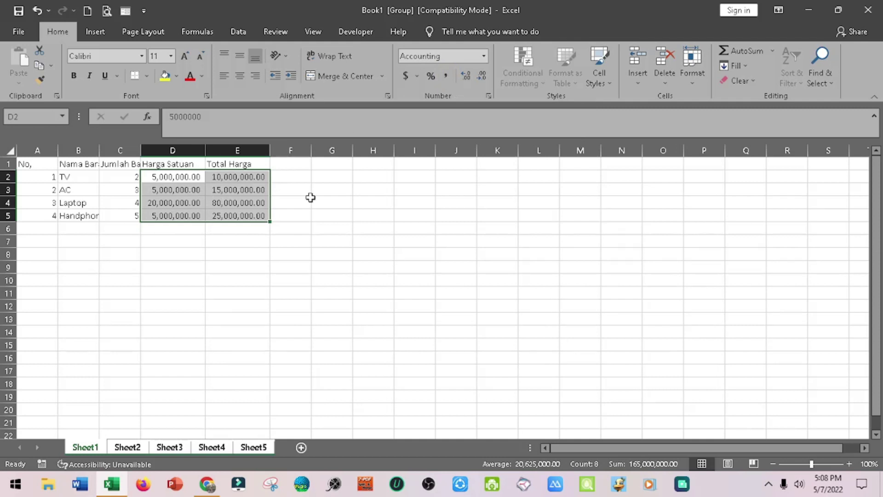
{"action": "left_click", "coordinate": [468, 74]}
{"action": "left_click", "coordinate": [468, 74]}
{"action": "left_click", "coordinate": [468, 74]}
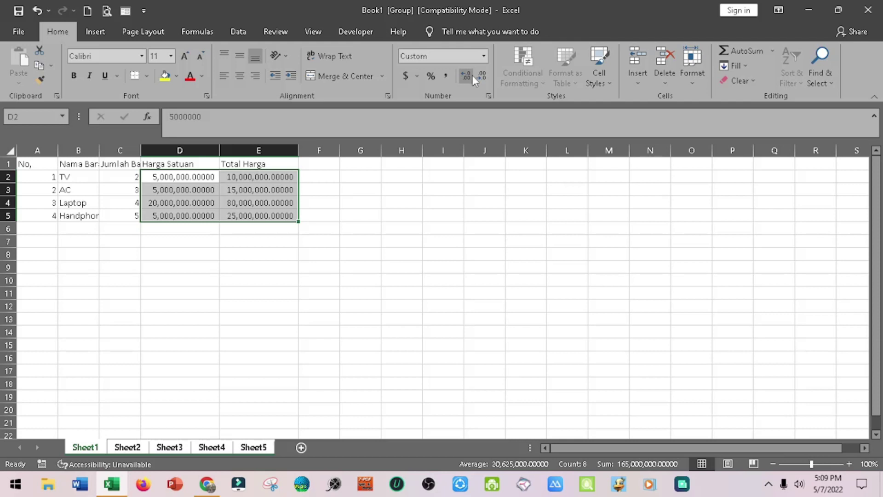
{"action": "left_click", "coordinate": [481, 78]}
{"action": "left_click", "coordinate": [481, 79]}
{"action": "left_click", "coordinate": [481, 78]}
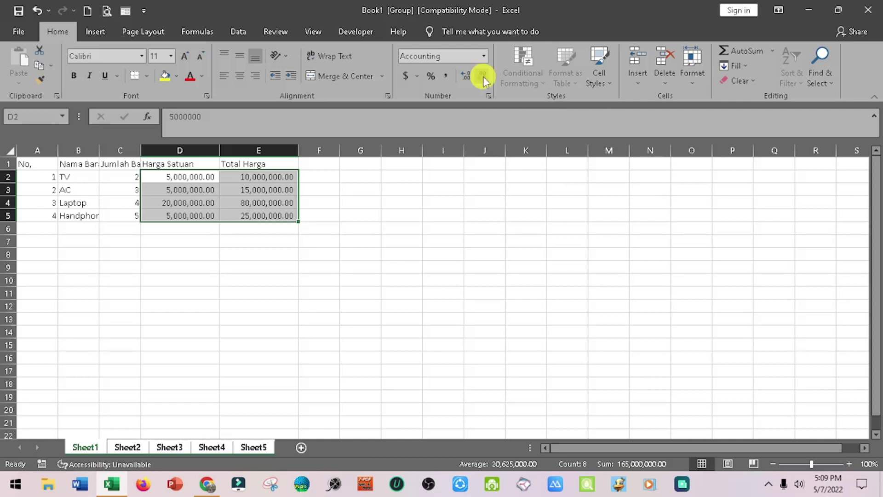
{"action": "left_click", "coordinate": [483, 76]}
{"action": "left_click", "coordinate": [483, 77]}
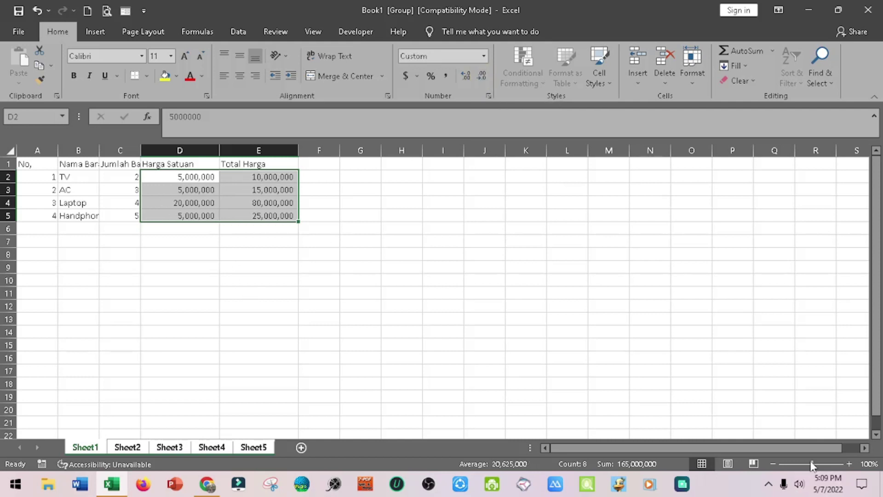
- Zoom in, select the whole worksheet, and AutoFit every column so headers like Nama Barang show fully
{"action": "left_click_drag", "start_coordinate": [812, 463], "coordinate": [827, 465]}
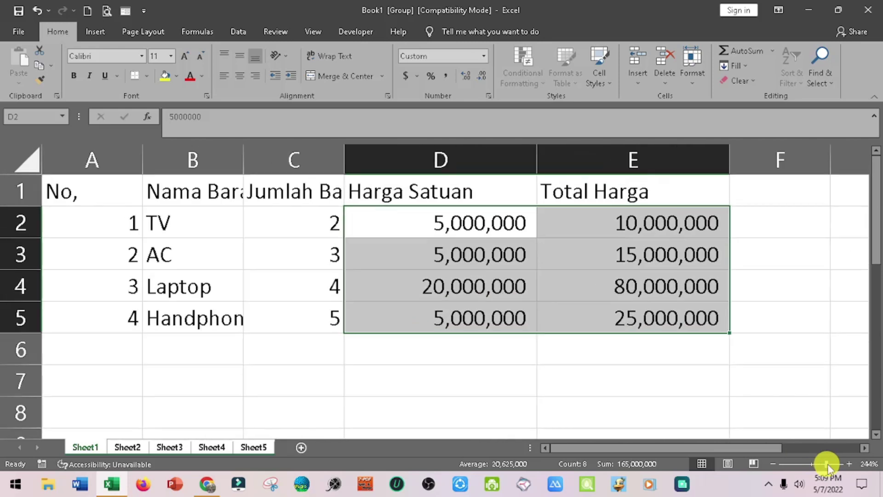
{"action": "left_click", "coordinate": [21, 157]}
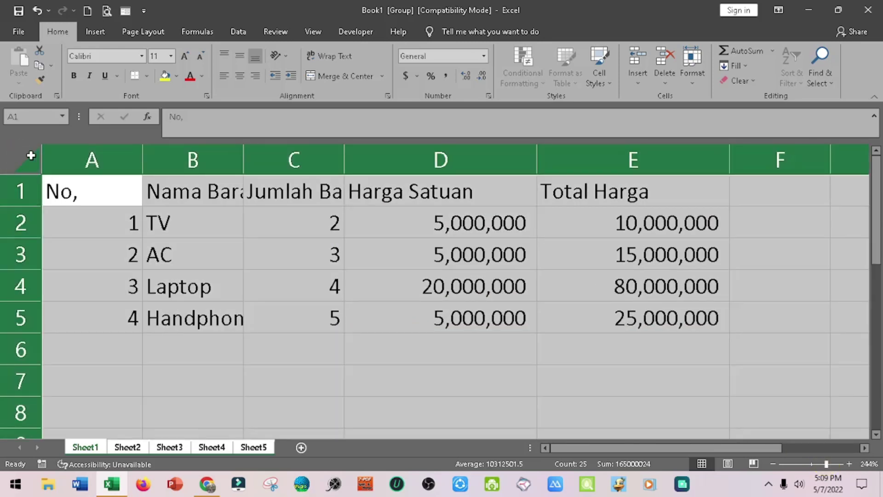
{"action": "double_click", "coordinate": [143, 164]}
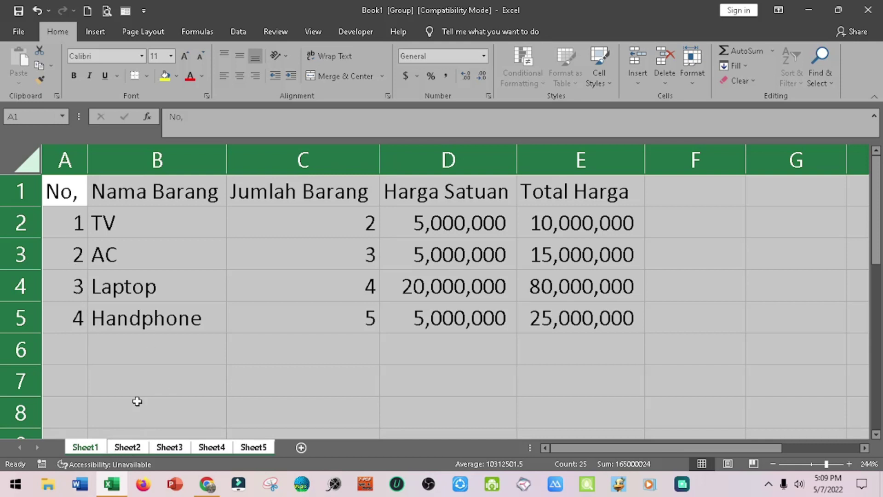
- Switch to Sheet2, ungrouping the five sheets
{"action": "left_click", "coordinate": [127, 447]}
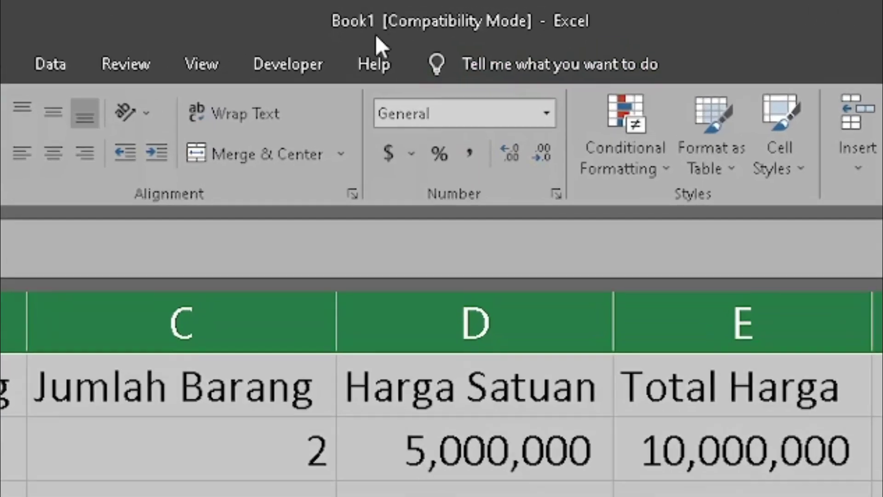